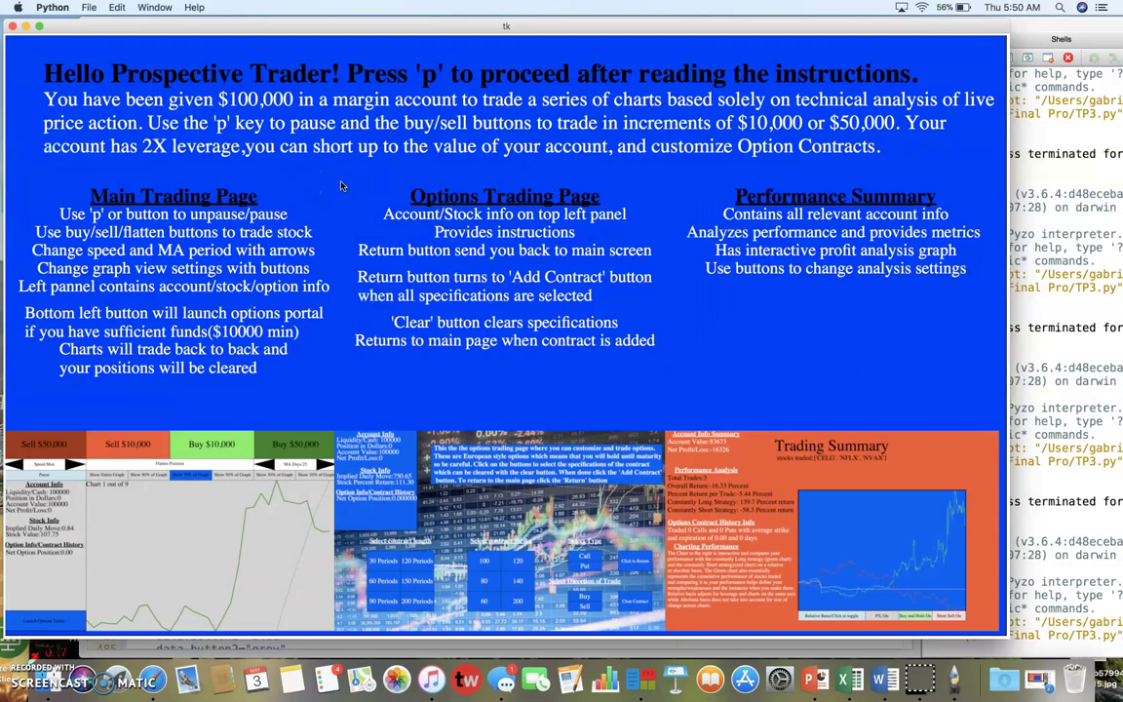
# Step: Press 'p' to leave the instructions page for the chart-count screen
pyautogui.click(270, 459)
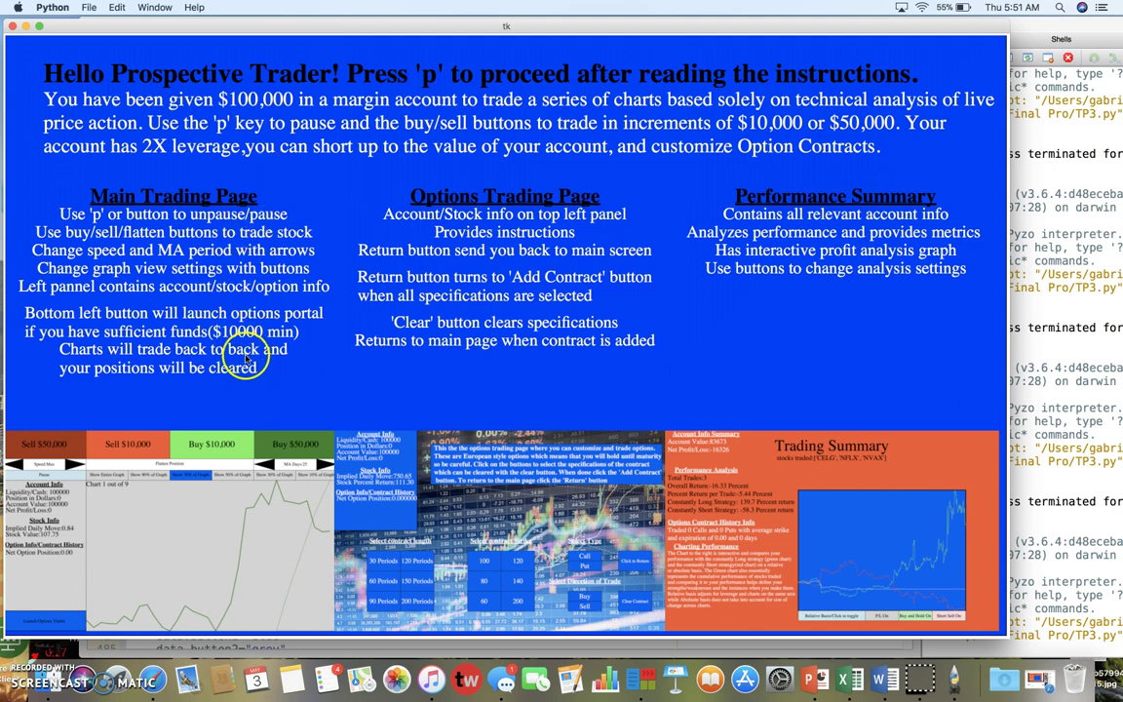
pyautogui.press('p')
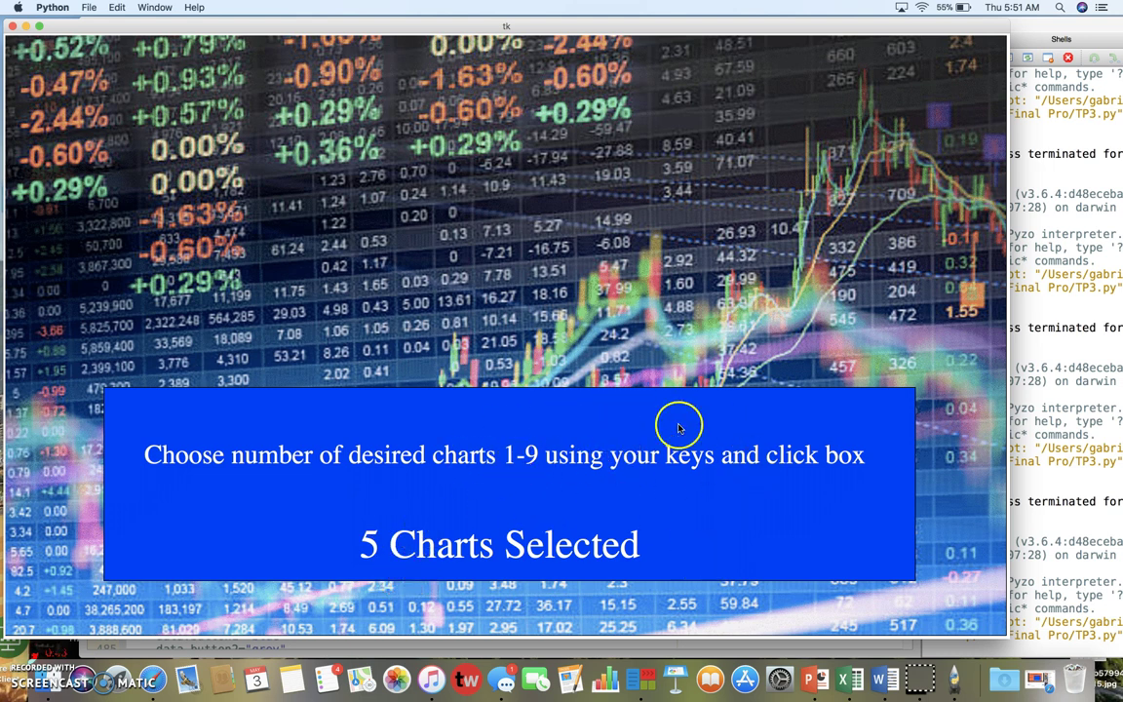
# Step: Start trading with five charts selected, opening Chart 1 out of 5
pyautogui.click(785, 440)
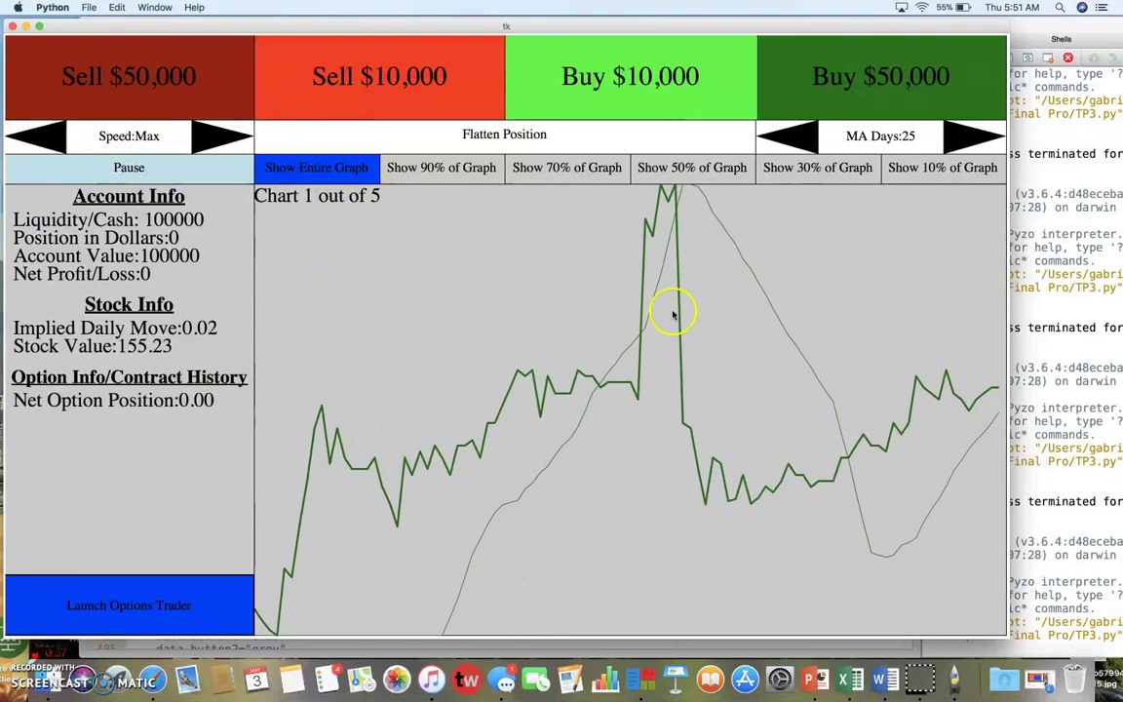
# Step: Narrow the chart to 90%, 70%, 30% and 10% of its history, then show the entire graph
pyautogui.click(441, 172)
pyautogui.click(339, 170)
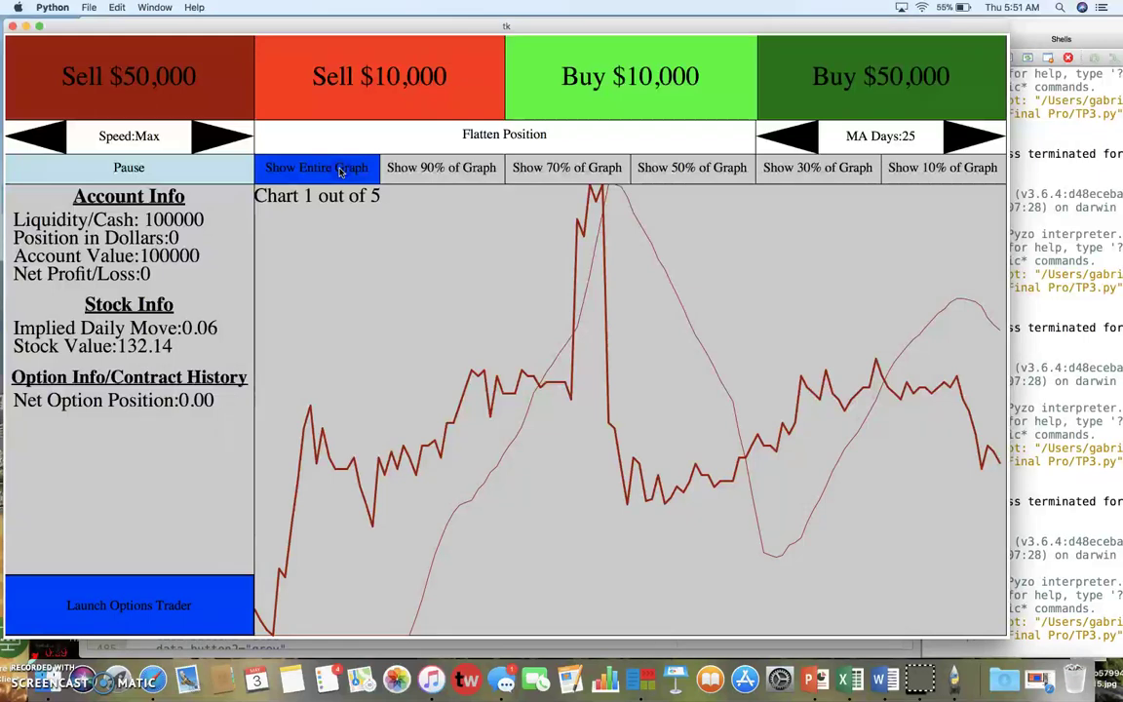
pyautogui.click(440, 170)
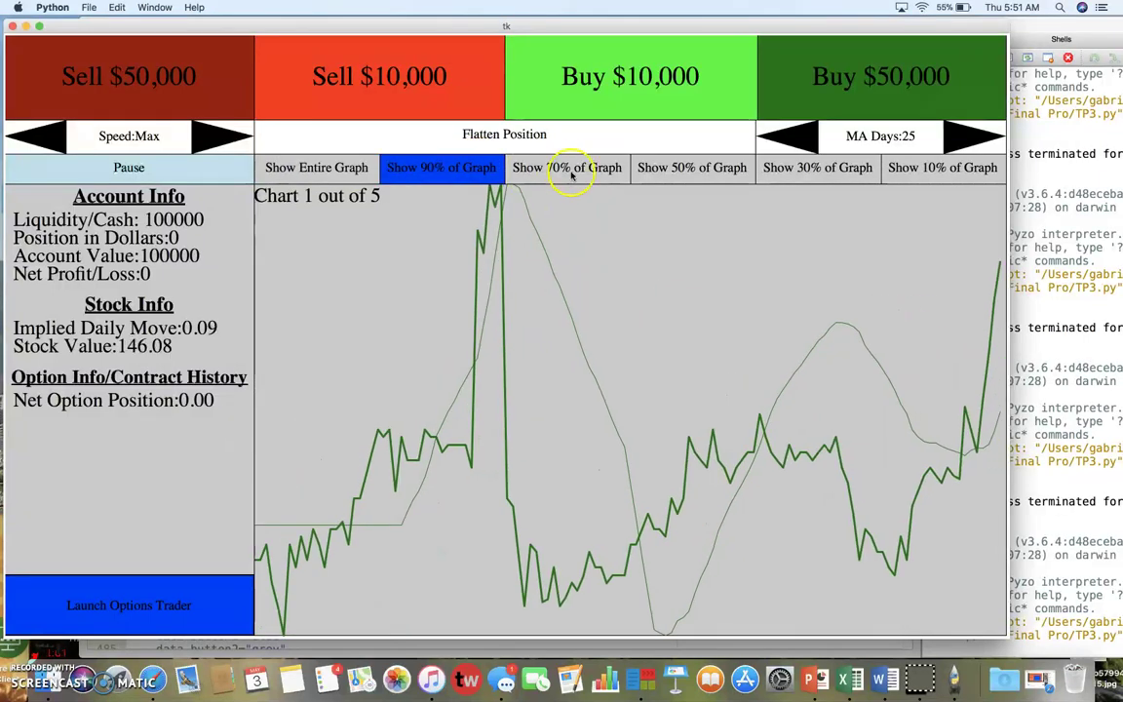
pyautogui.click(572, 169)
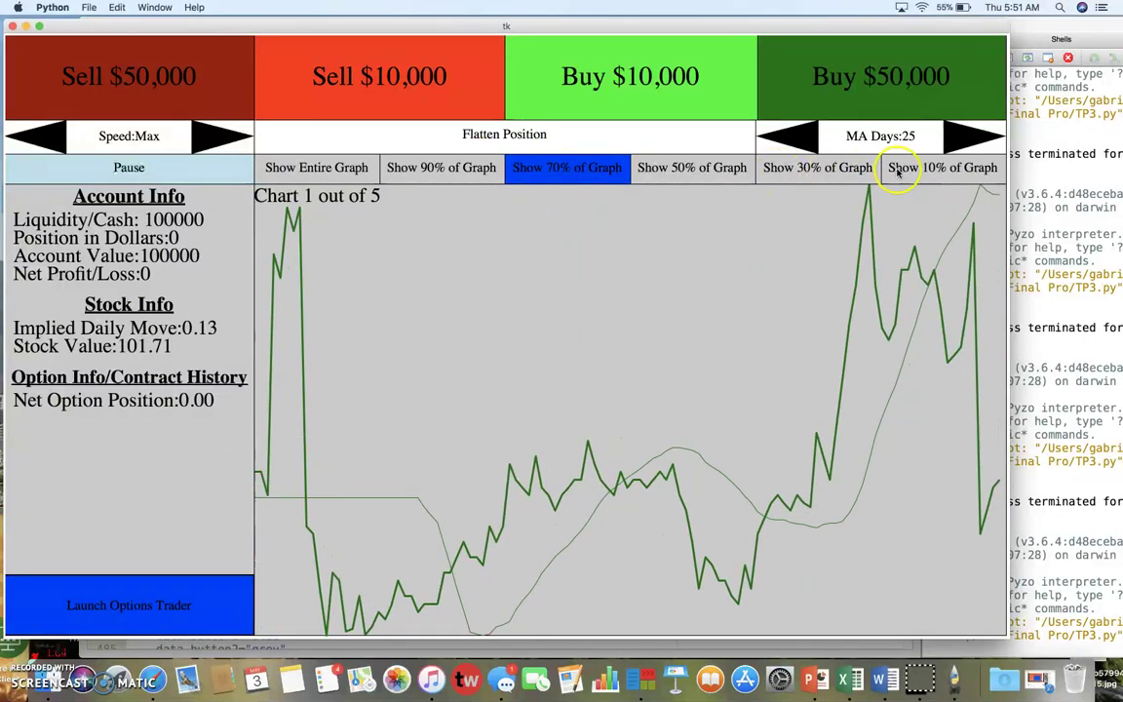
pyautogui.click(809, 167)
pyautogui.click(941, 171)
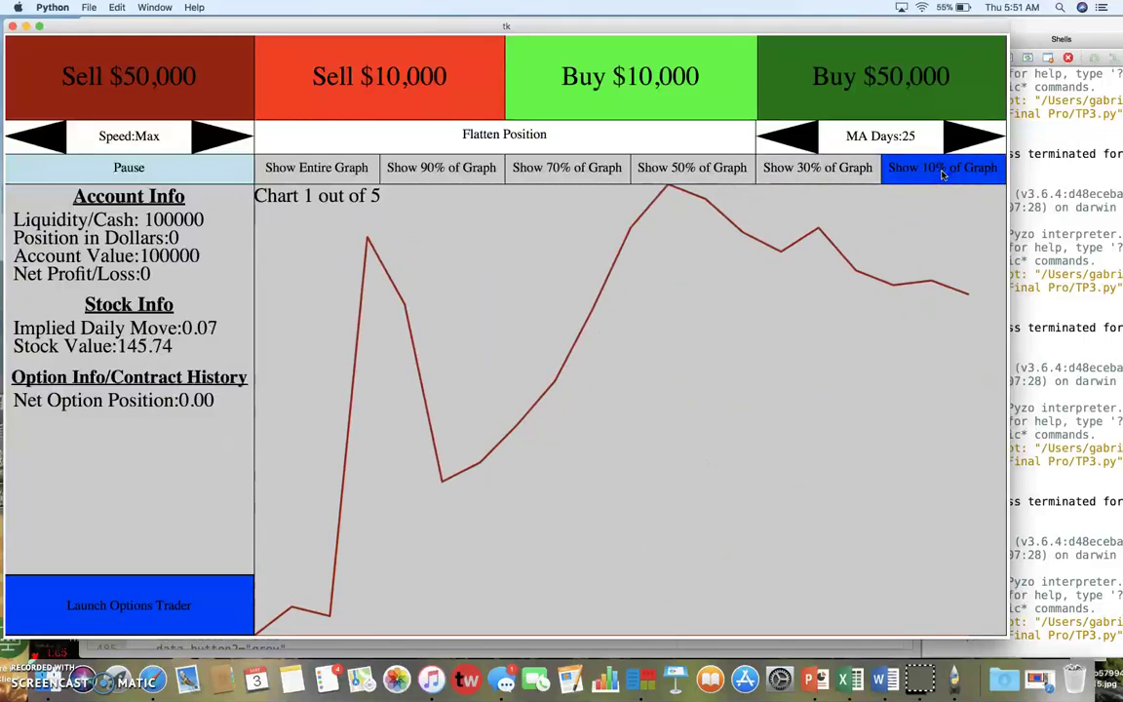
pyautogui.click(304, 171)
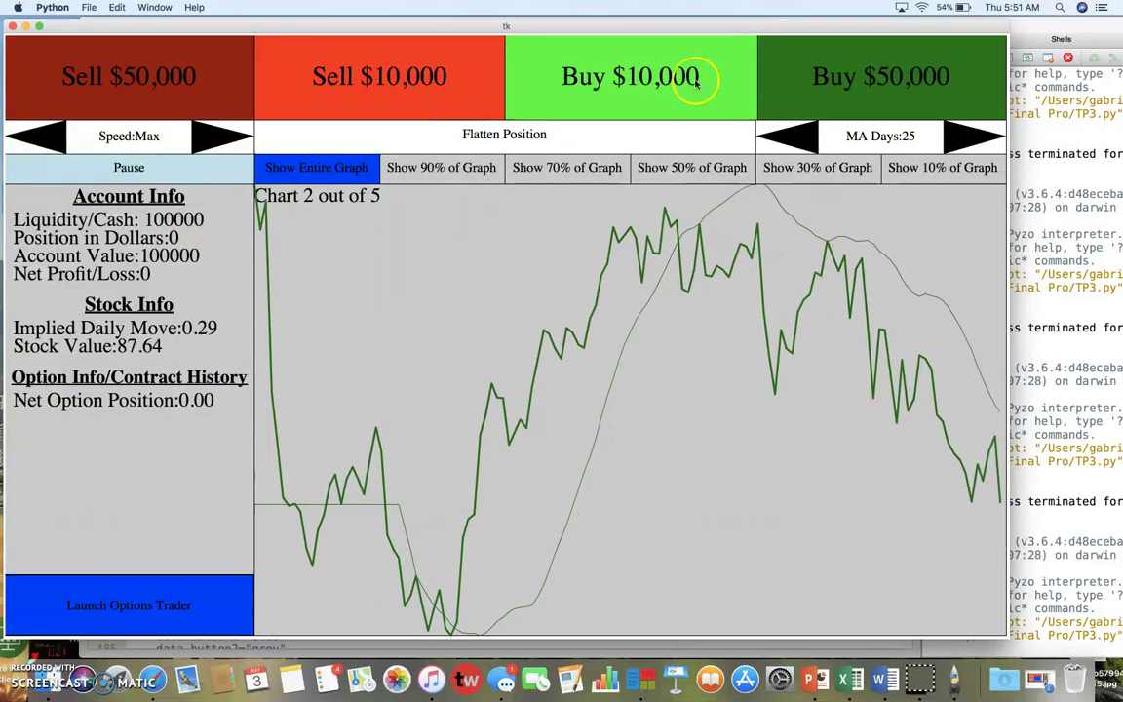
# Step: Buy $50,000 of stock on chart 2, then three more $50,000 buys on chart 3
pyautogui.click(821, 68)
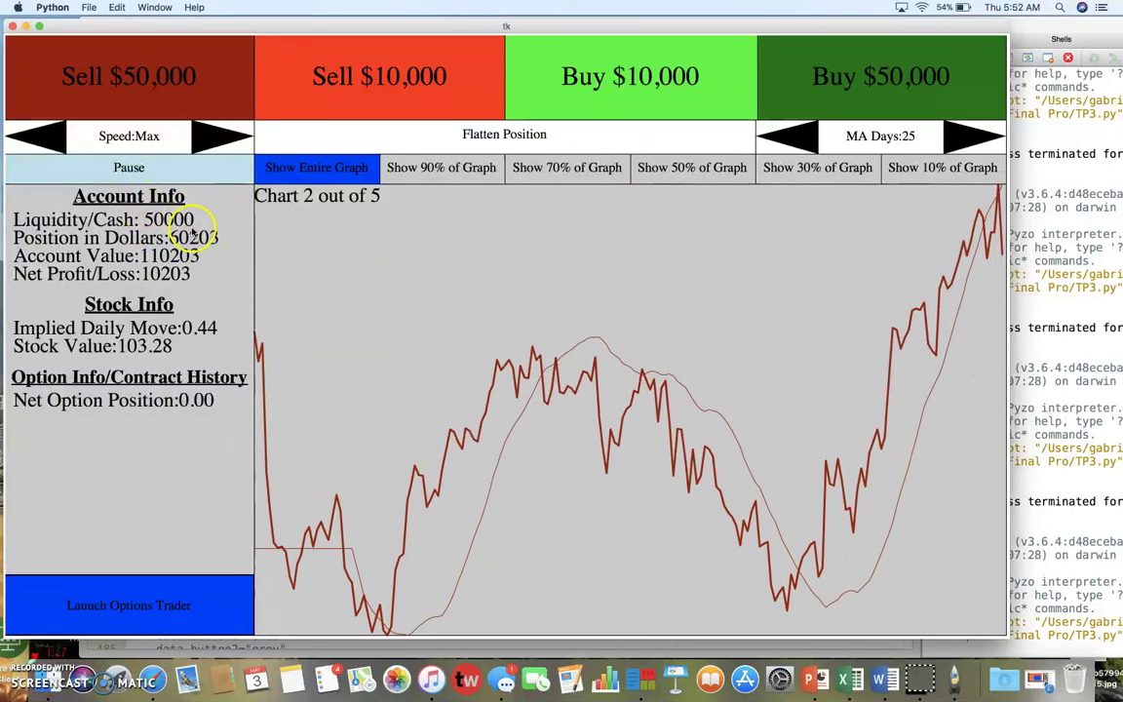
pyautogui.click(334, 170)
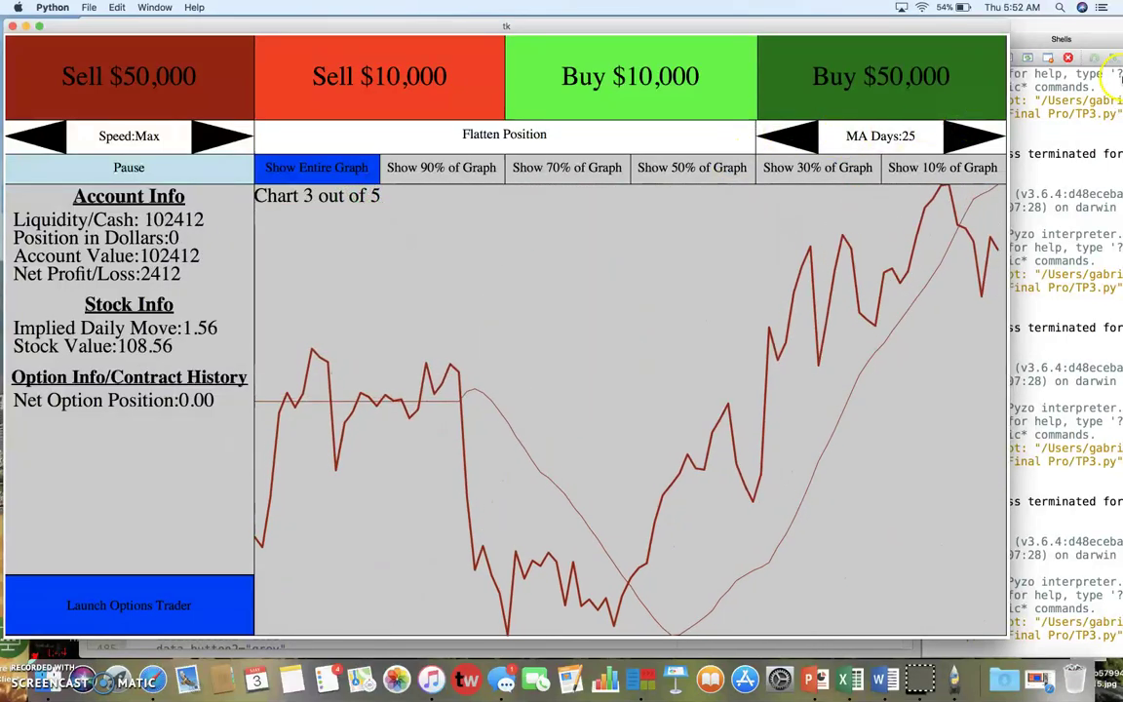
pyautogui.click(915, 94)
pyautogui.click(915, 95)
pyautogui.click(915, 95)
pyautogui.click(915, 94)
pyautogui.click(915, 94)
pyautogui.click(915, 95)
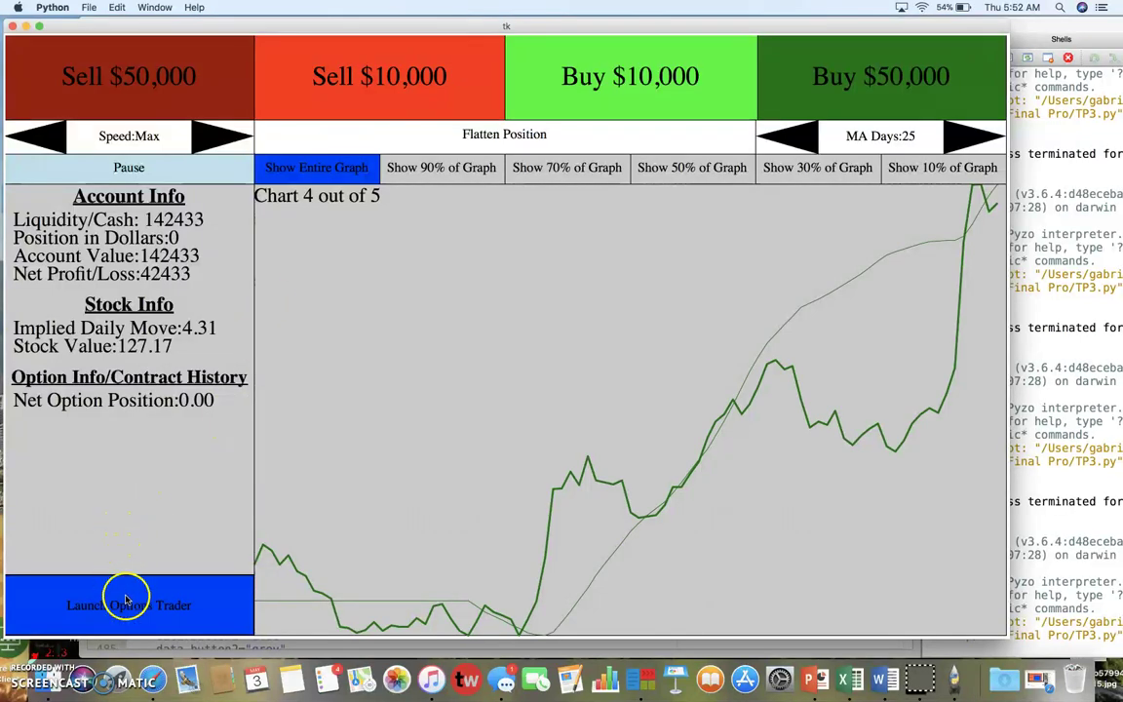
# Step: On the options page, try a 150-period 100-strike sold put, then clear the choices
pyautogui.click(137, 597)
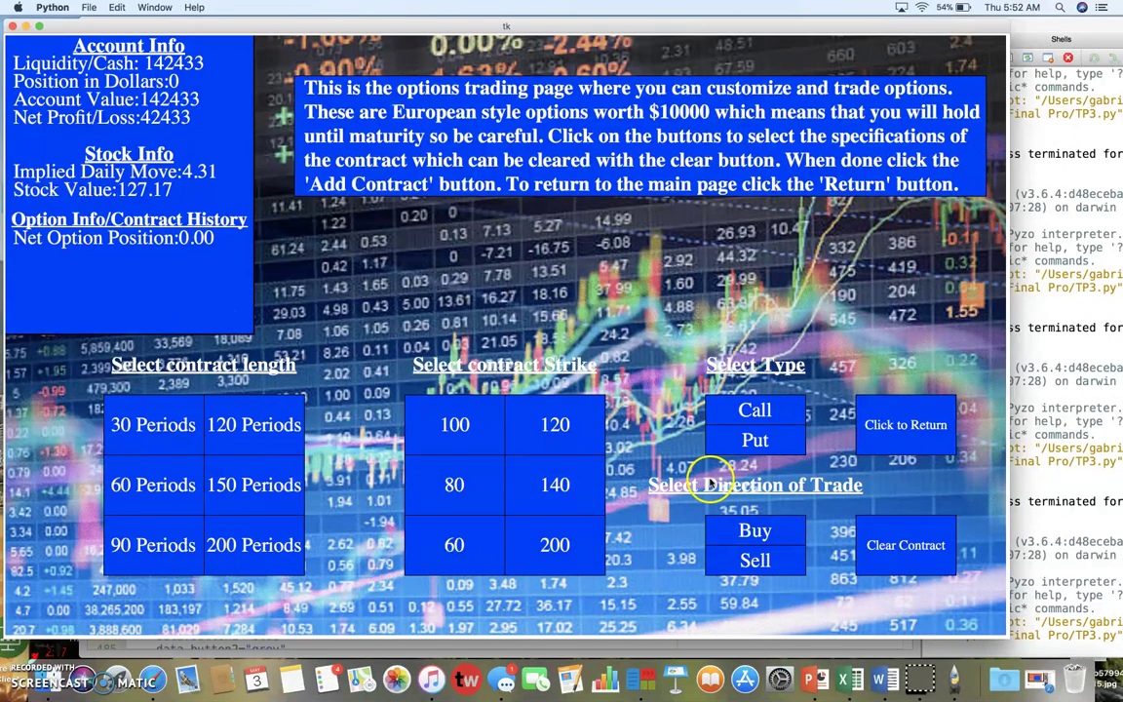
pyautogui.click(246, 473)
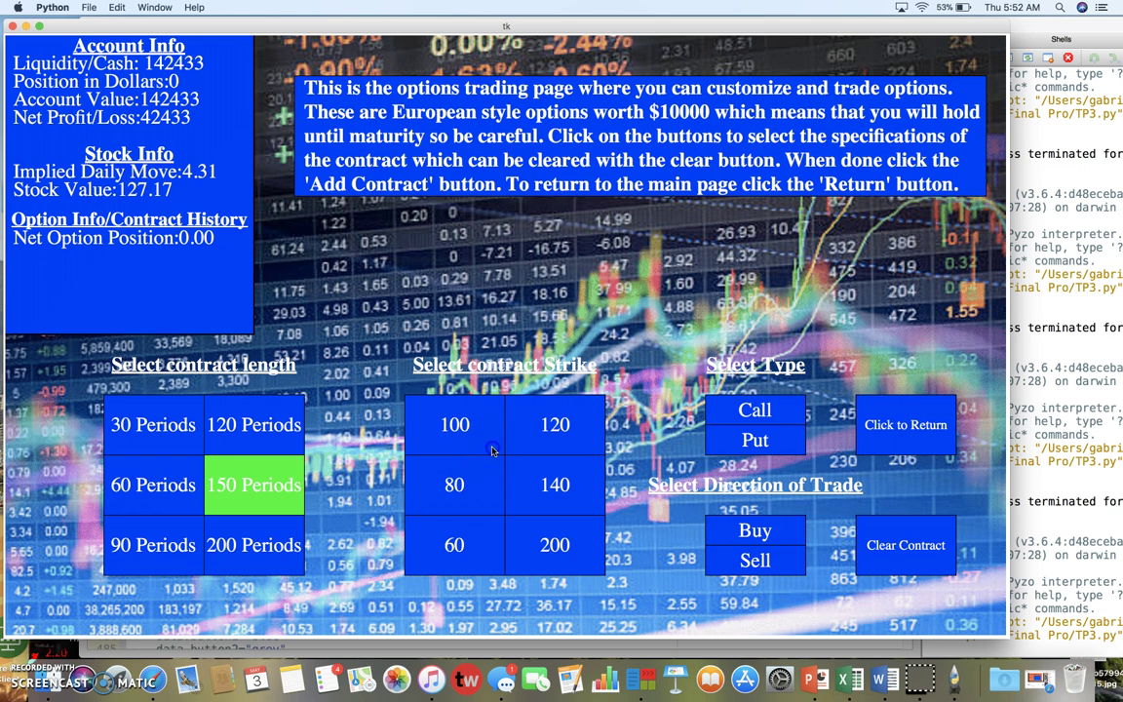
pyautogui.click(482, 440)
pyautogui.click(737, 436)
pyautogui.click(751, 558)
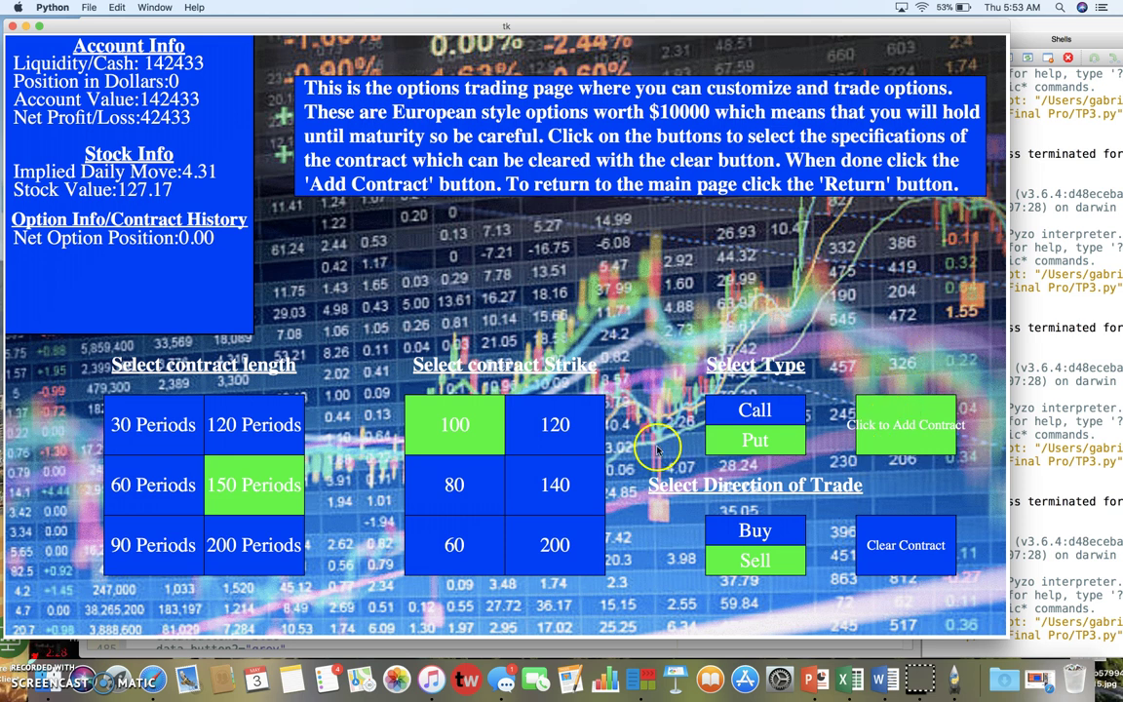
pyautogui.click(905, 543)
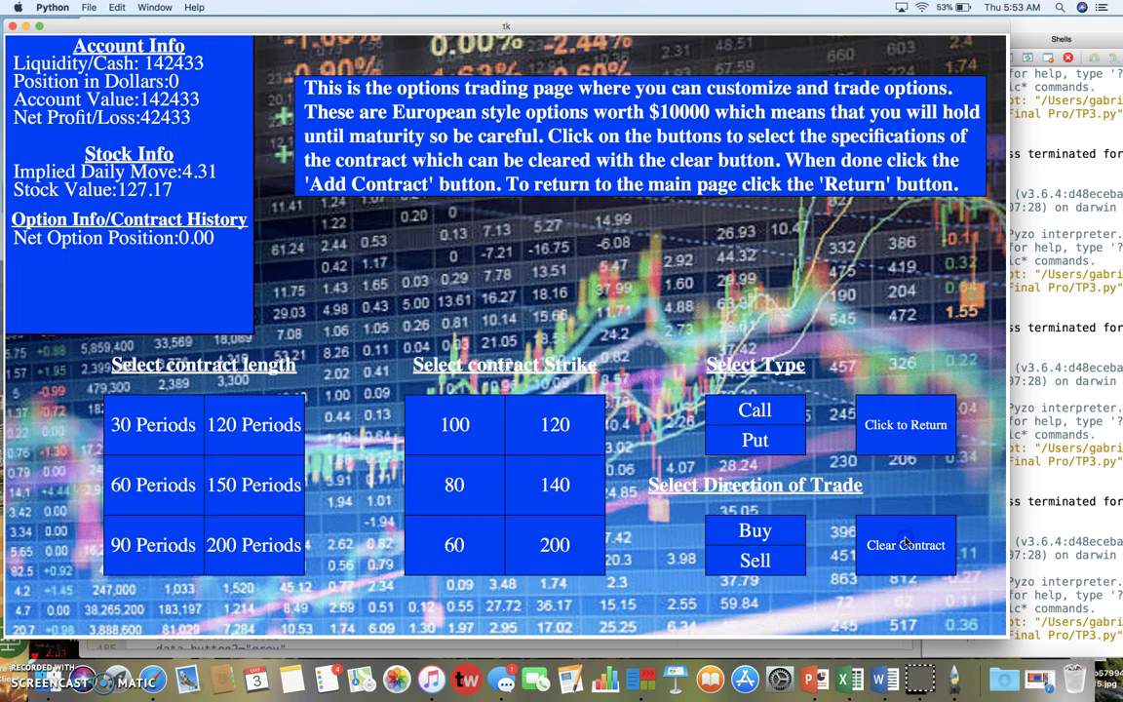
# Step: Buy a 120-period call option at strike 60 and add the contract
pyautogui.click(252, 493)
pyautogui.click(460, 495)
pyautogui.click(573, 482)
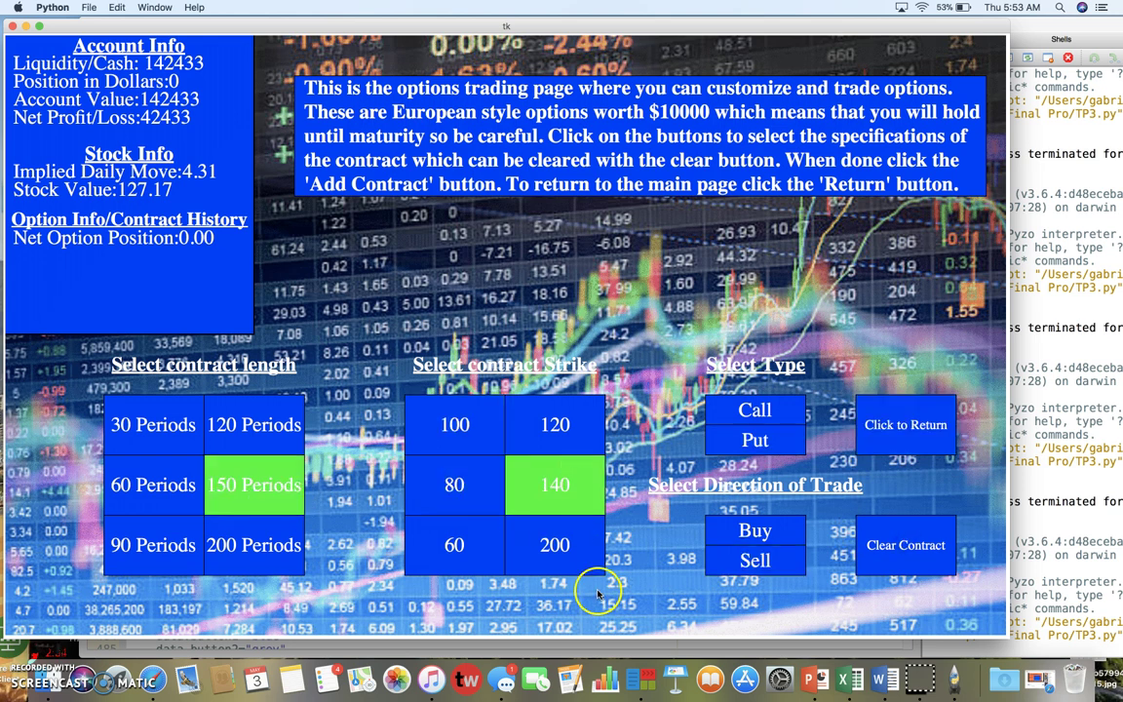
pyautogui.click(454, 541)
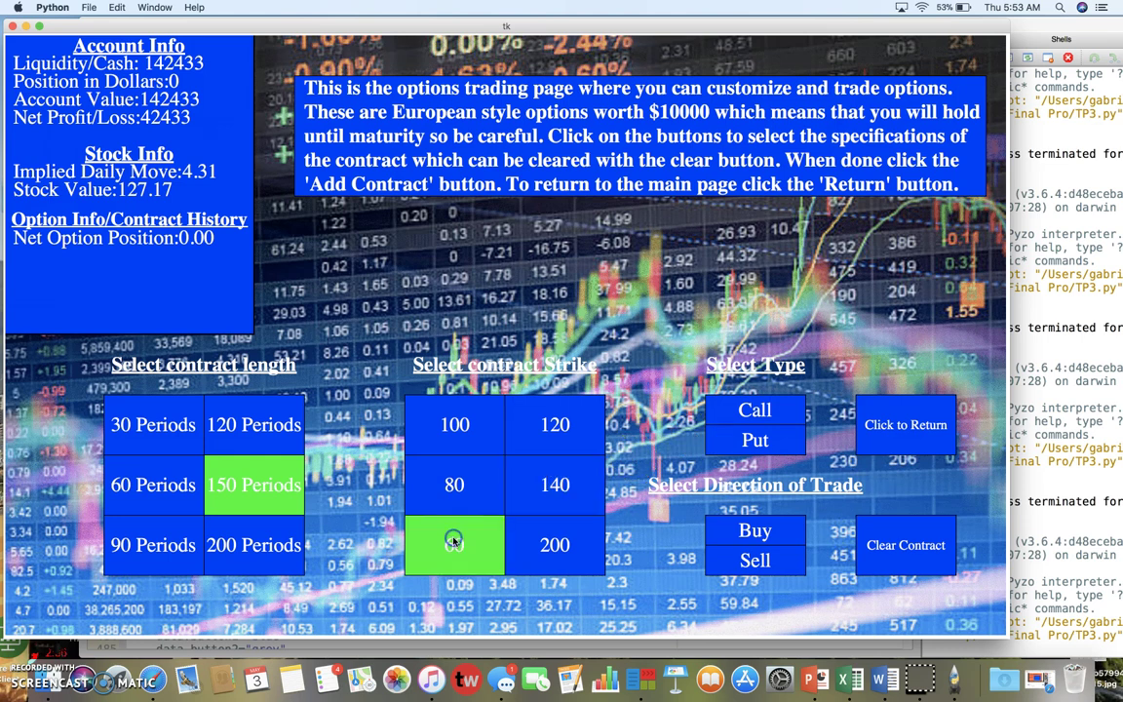
pyautogui.click(260, 432)
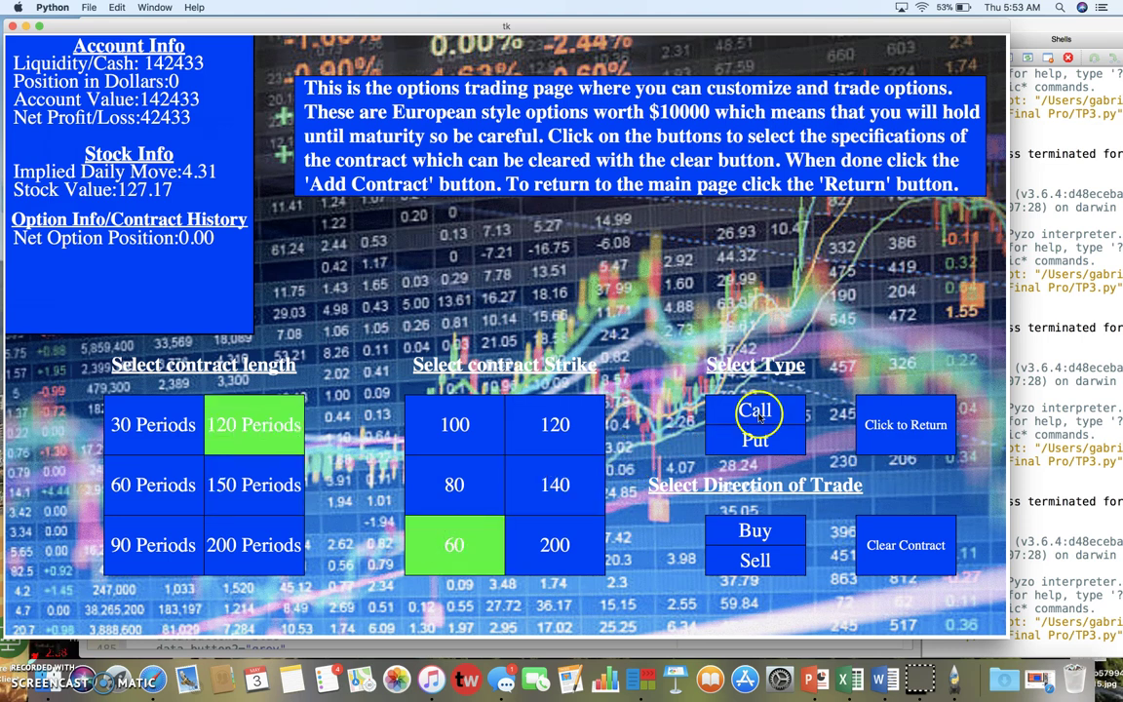
pyautogui.click(760, 410)
pyautogui.click(766, 532)
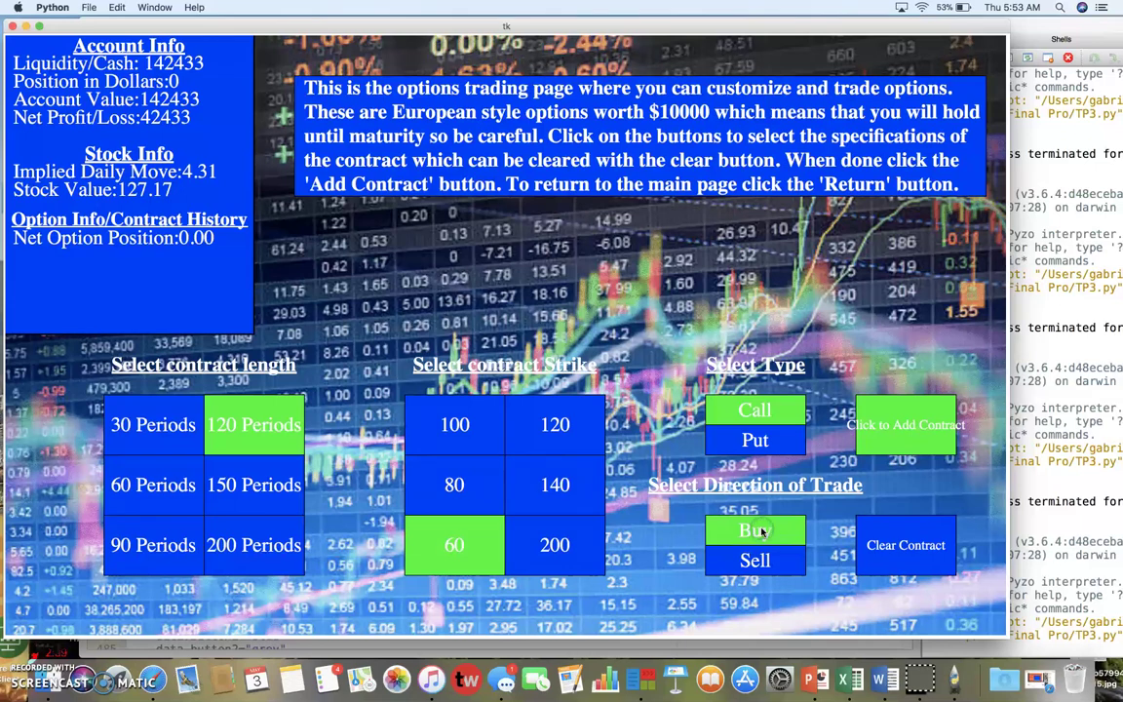
pyautogui.click(916, 423)
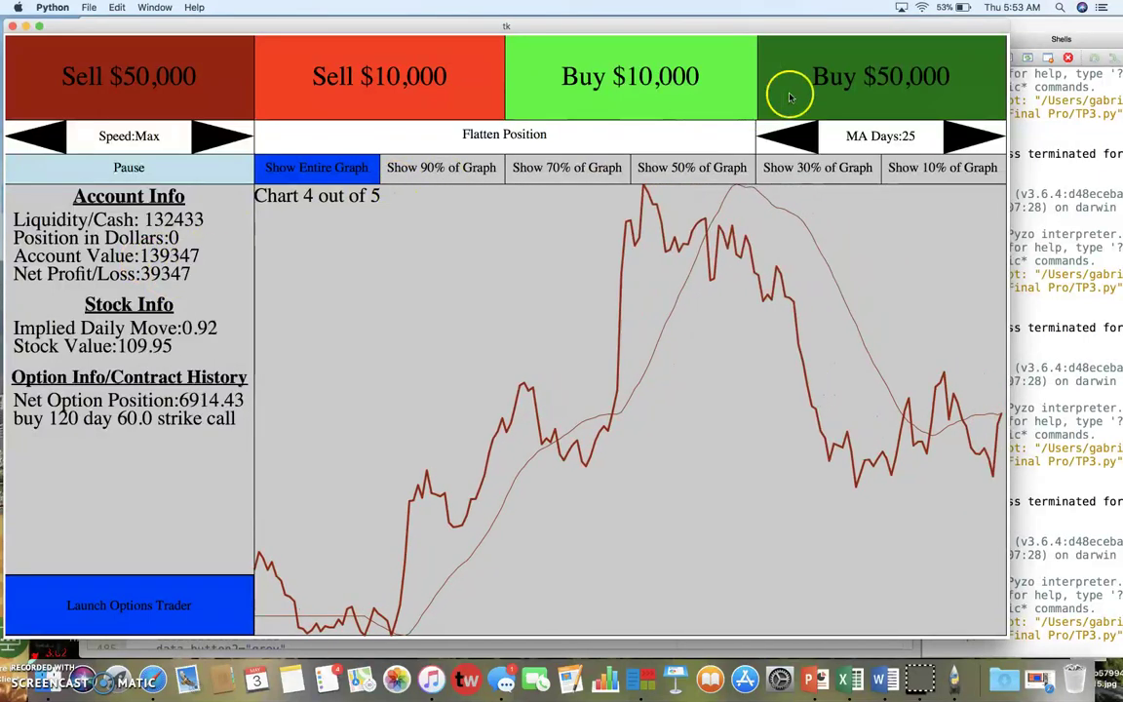
# Step: Buy $50,000 of stock while chart 4 plays
pyautogui.click(822, 93)
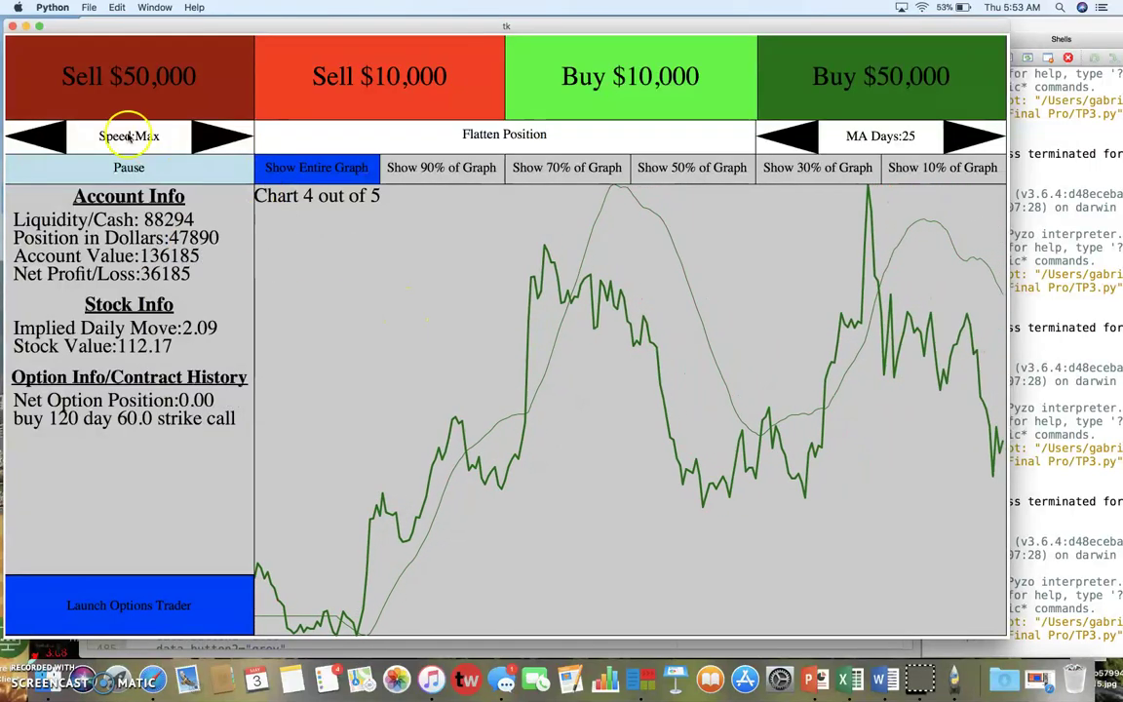
# Step: Step the playback speed down to Min and back up to Max
pyautogui.click(49, 136)
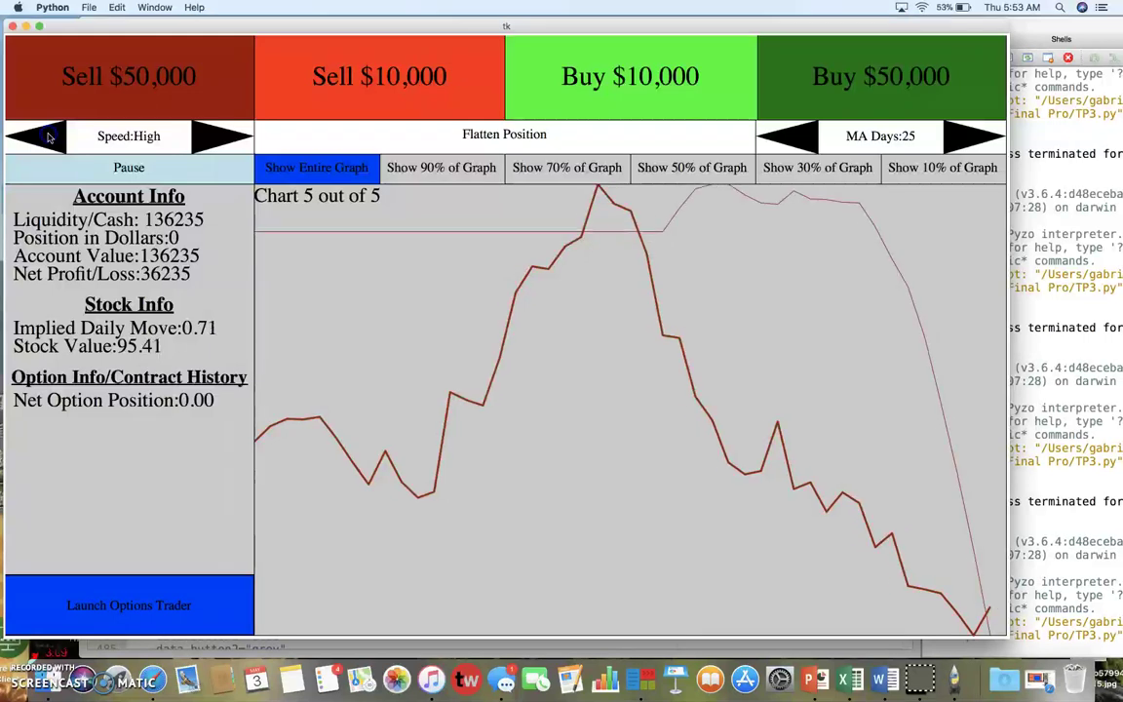
pyautogui.click(200, 85)
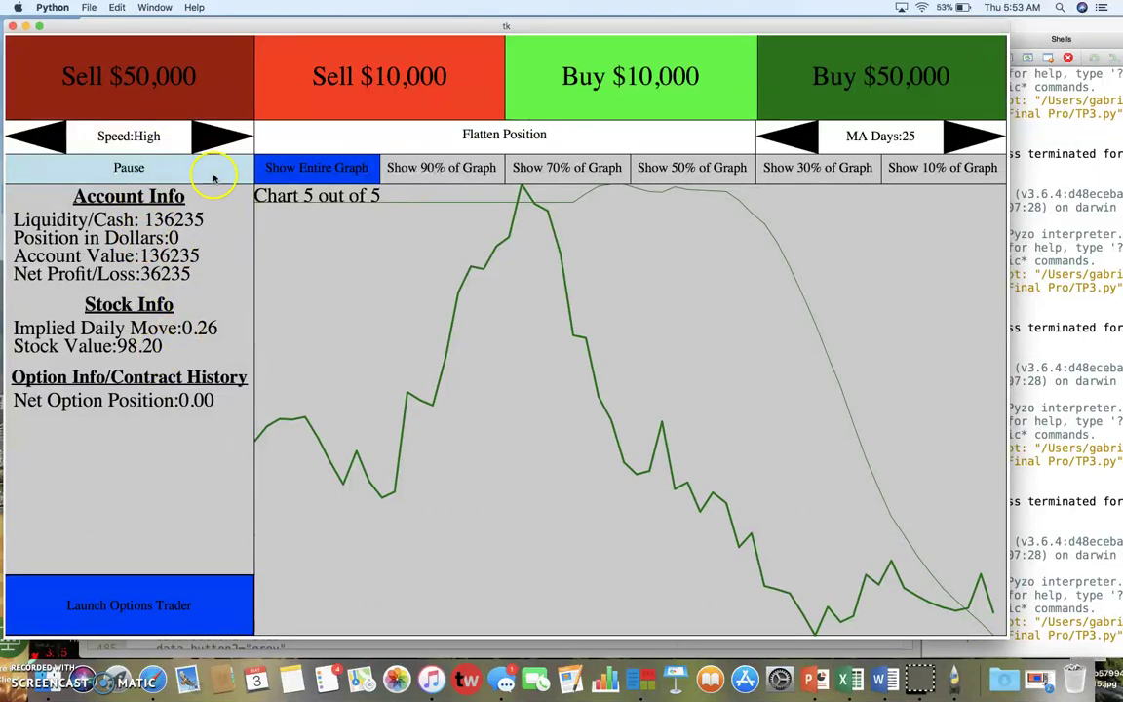
pyautogui.click(55, 138)
pyautogui.click(55, 139)
pyautogui.click(55, 138)
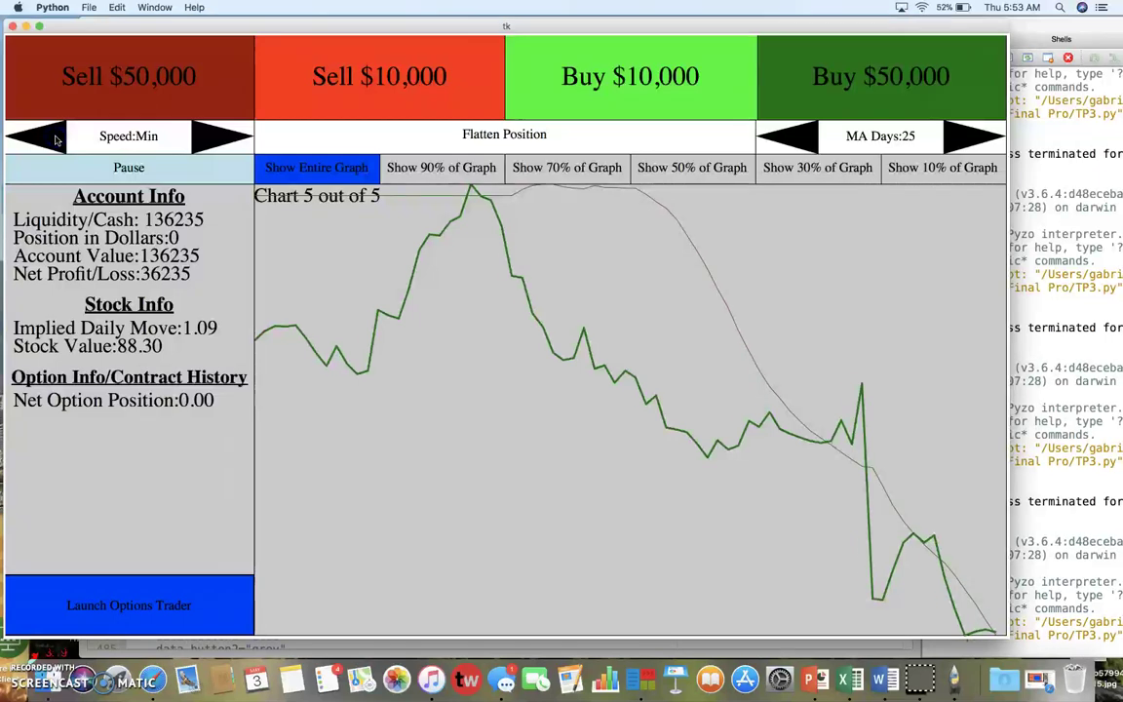
pyautogui.click(240, 200)
pyautogui.click(222, 137)
pyautogui.click(222, 137)
pyautogui.click(223, 136)
pyautogui.click(222, 136)
# Step: Shorten the moving average to 5 days, then restore it to 25 days
pyautogui.click(794, 137)
pyautogui.click(794, 136)
pyautogui.click(794, 136)
pyautogui.click(797, 142)
pyautogui.click(975, 141)
pyautogui.click(975, 141)
pyautogui.click(975, 141)
pyautogui.click(975, 141)
pyautogui.click(594, 145)
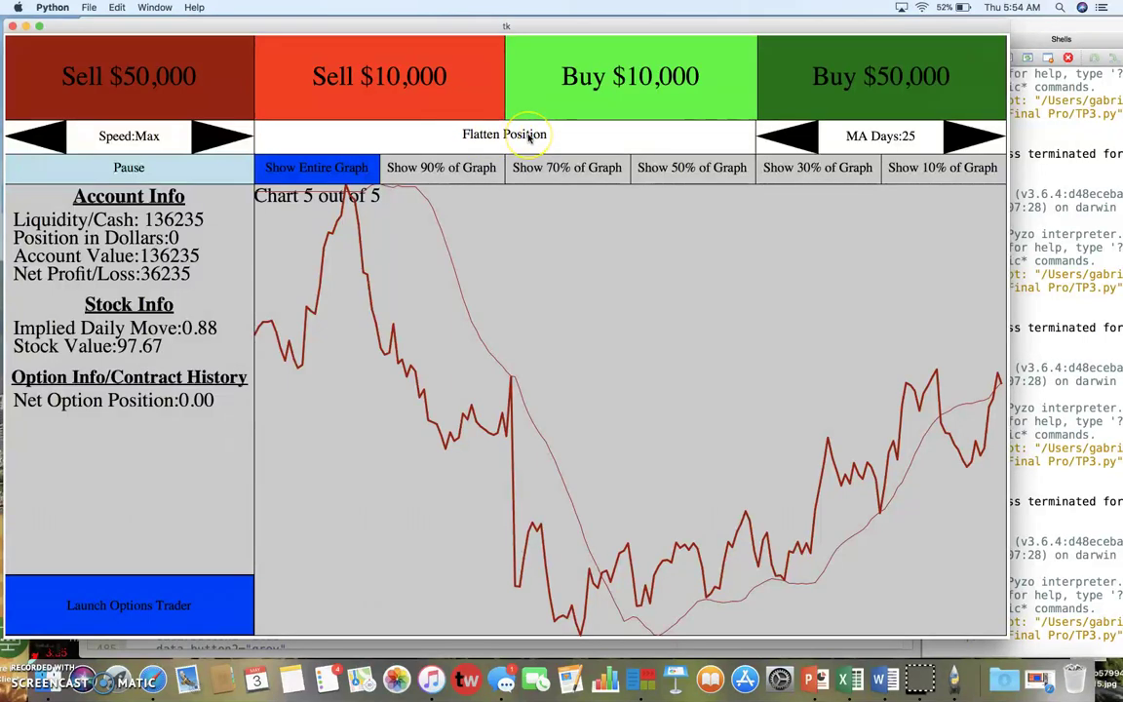
# Step: Buy $50,000 on chart 5, flatten the position, then buy $50,000 three more times
pyautogui.click(889, 68)
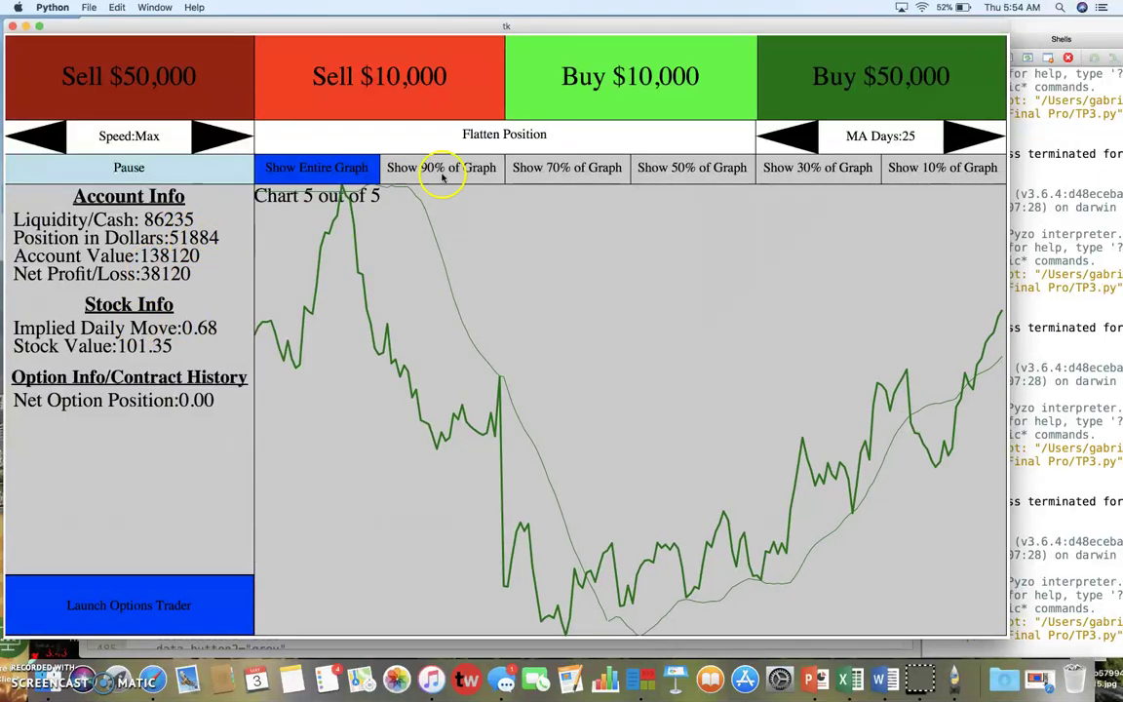
pyautogui.click(462, 137)
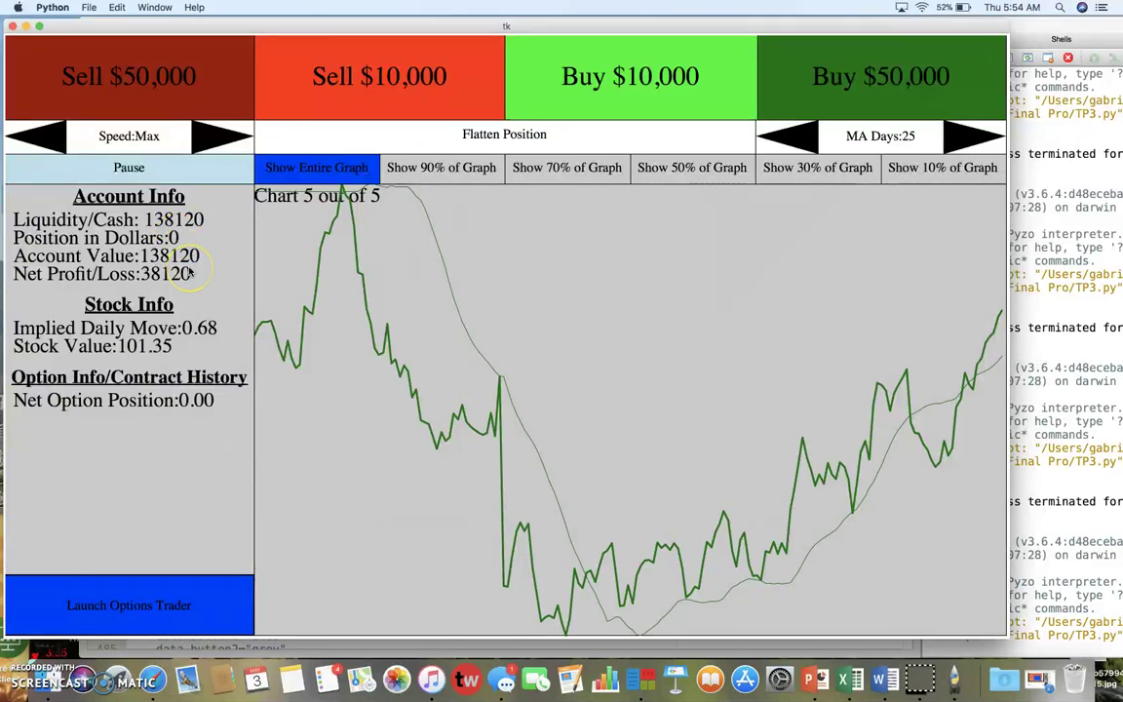
pyautogui.click(893, 59)
pyautogui.click(891, 62)
pyautogui.click(892, 63)
pyautogui.click(892, 63)
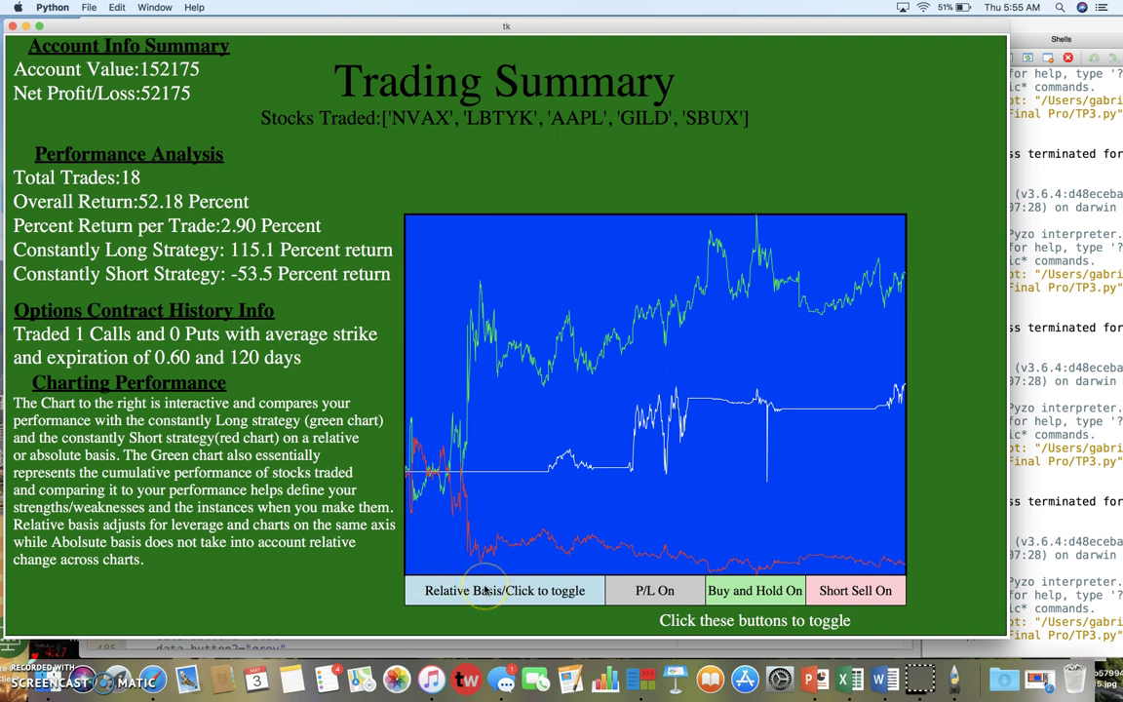
# Step: Toggle the Basis, Buy and Hold, Short Sell and P/L buttons, ending on Relative Basis with Short Sell off
pyautogui.click(543, 591)
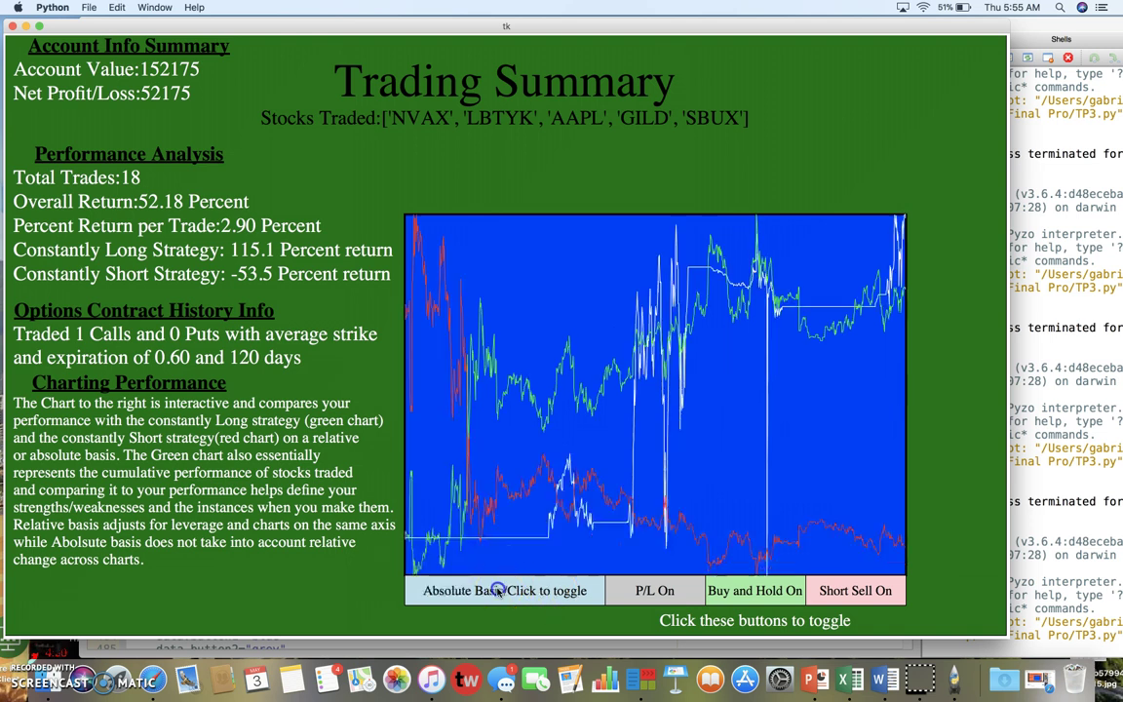
pyautogui.click(741, 590)
pyautogui.click(835, 591)
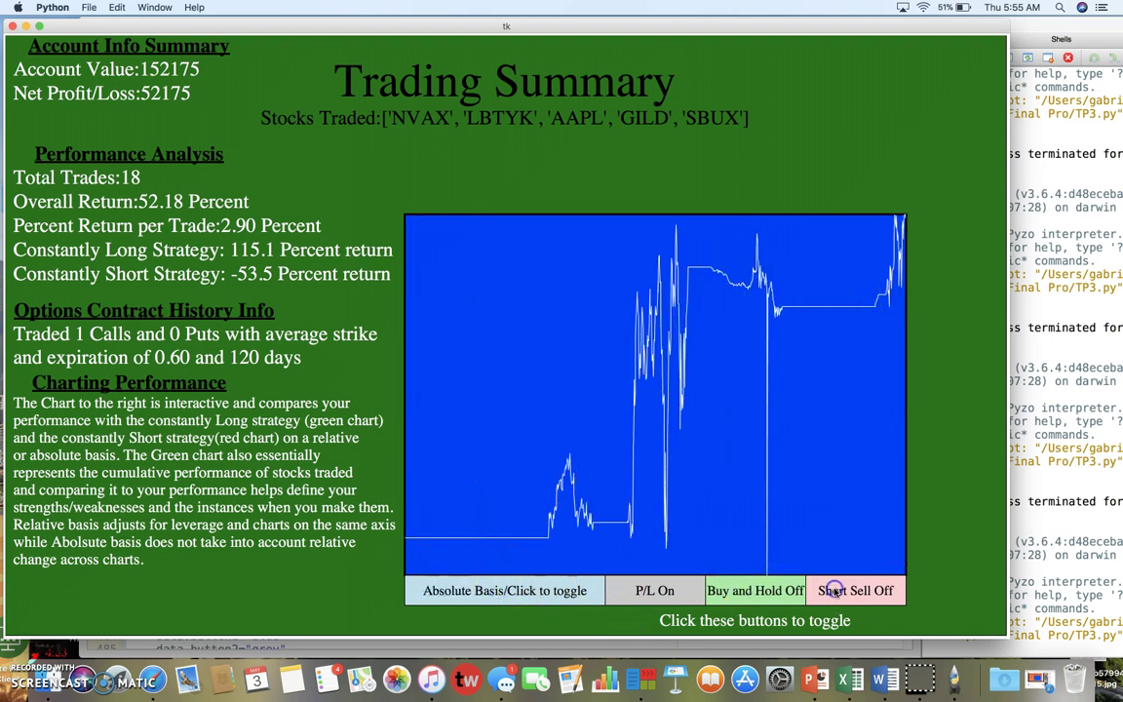
pyautogui.click(682, 590)
pyautogui.click(852, 590)
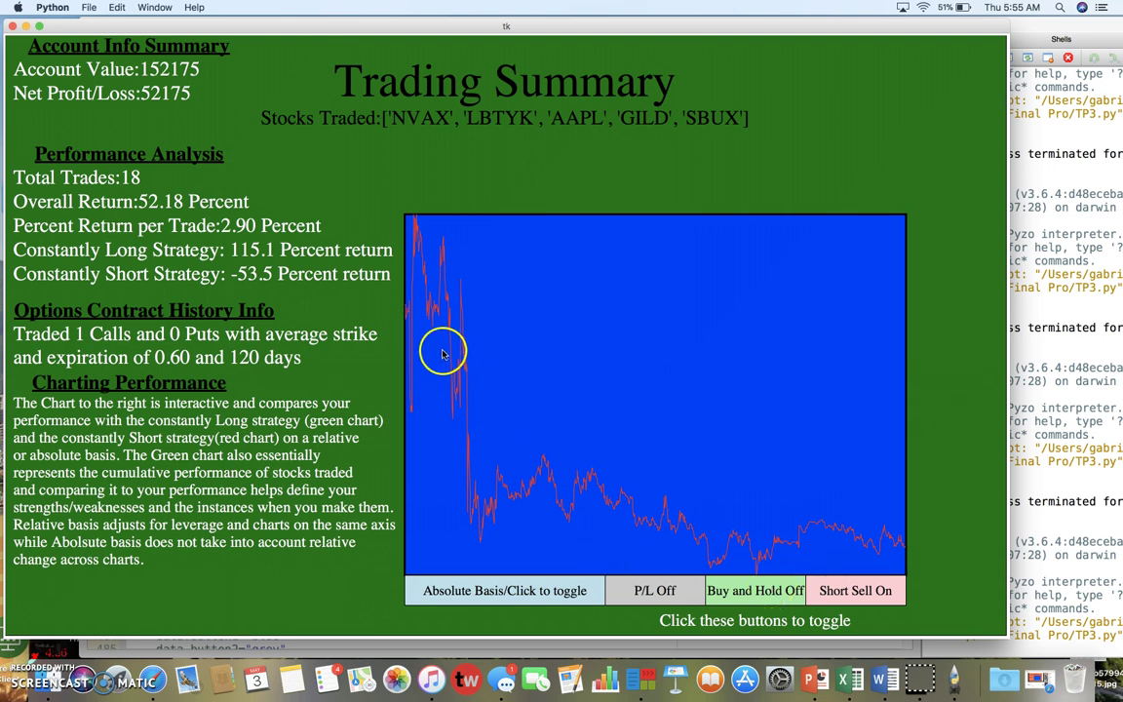
pyautogui.click(866, 588)
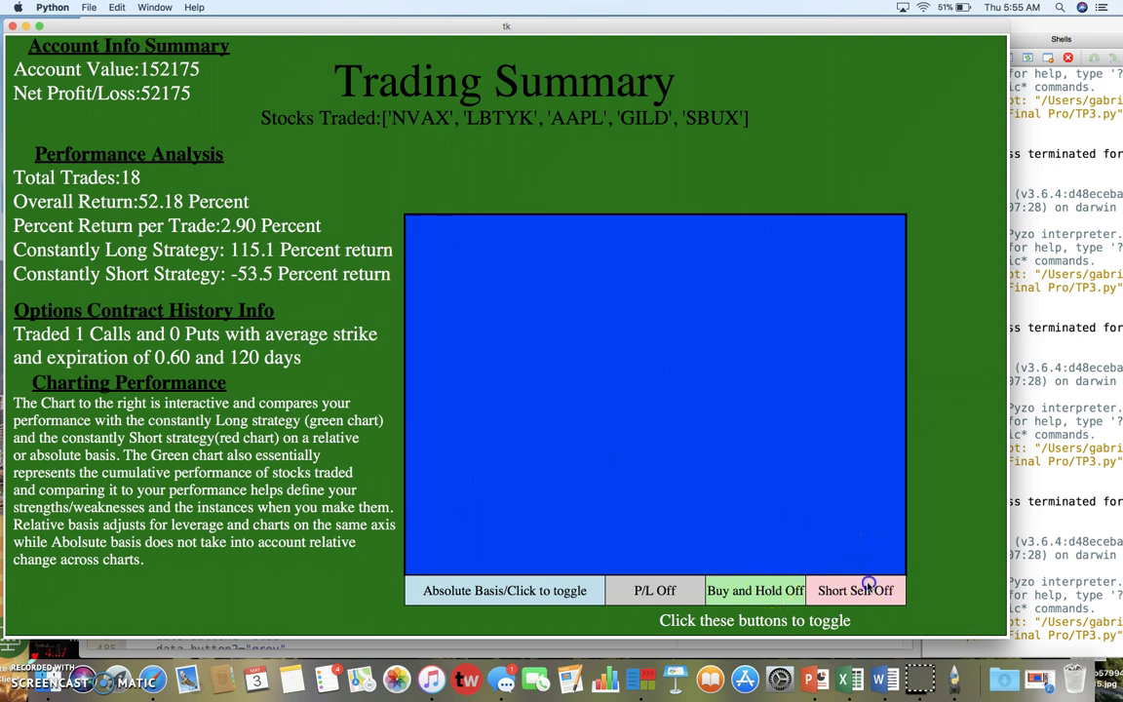
pyautogui.click(750, 591)
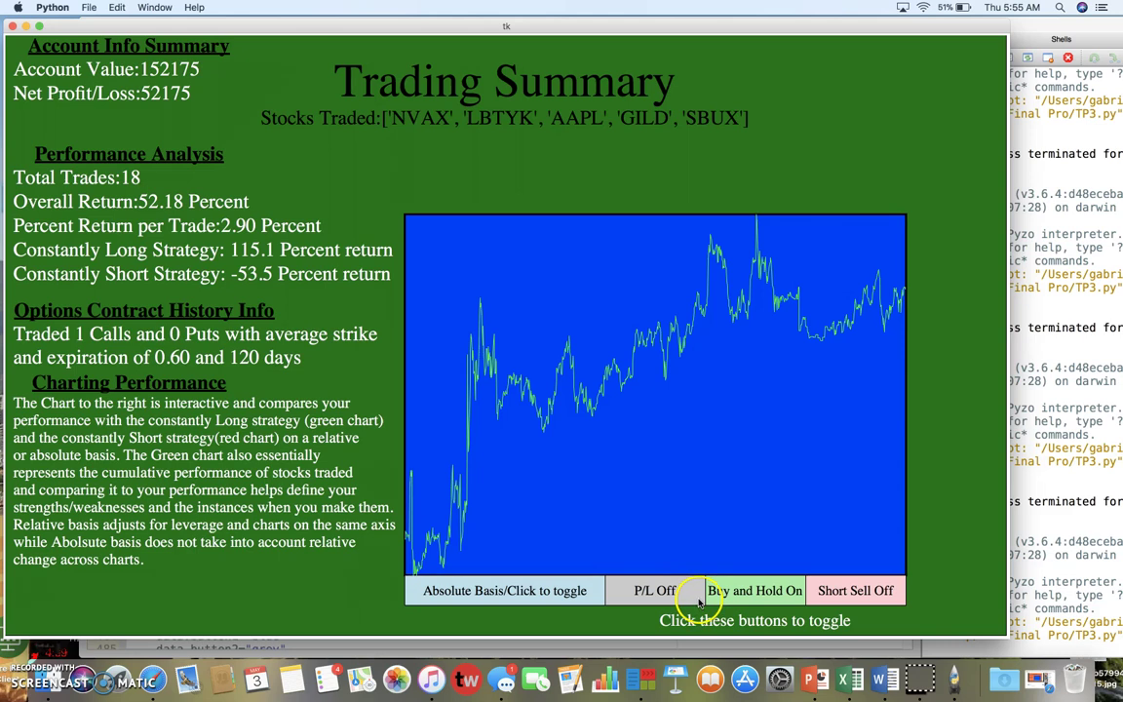
pyautogui.click(493, 590)
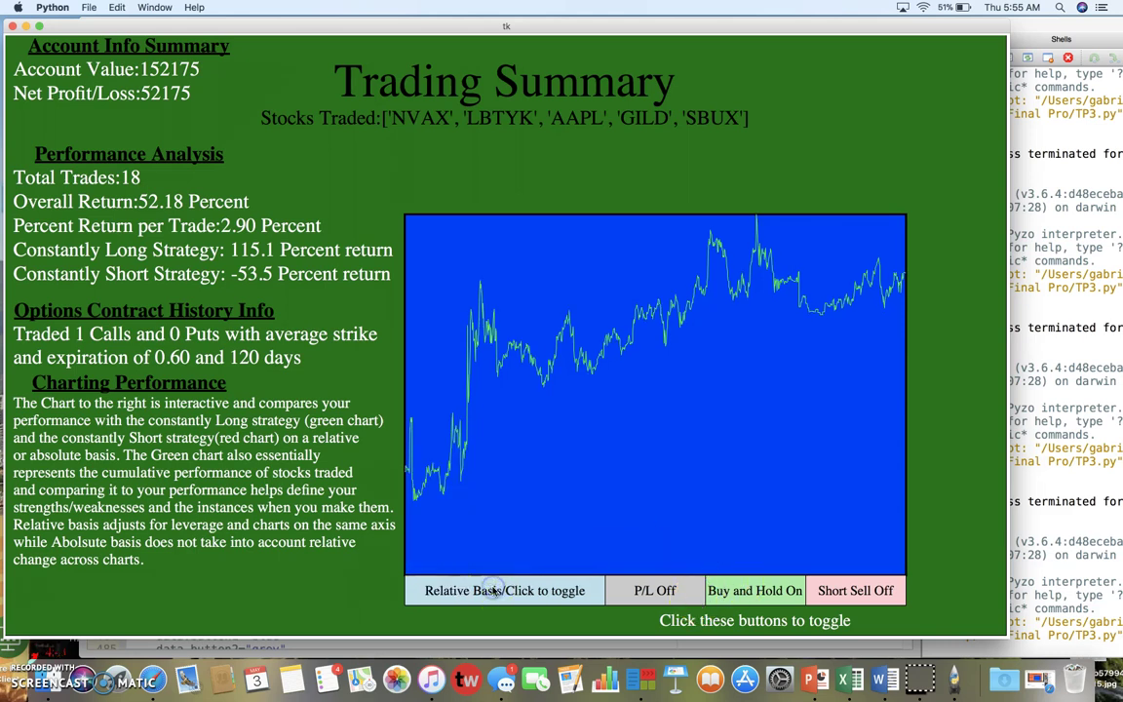
pyautogui.click(636, 591)
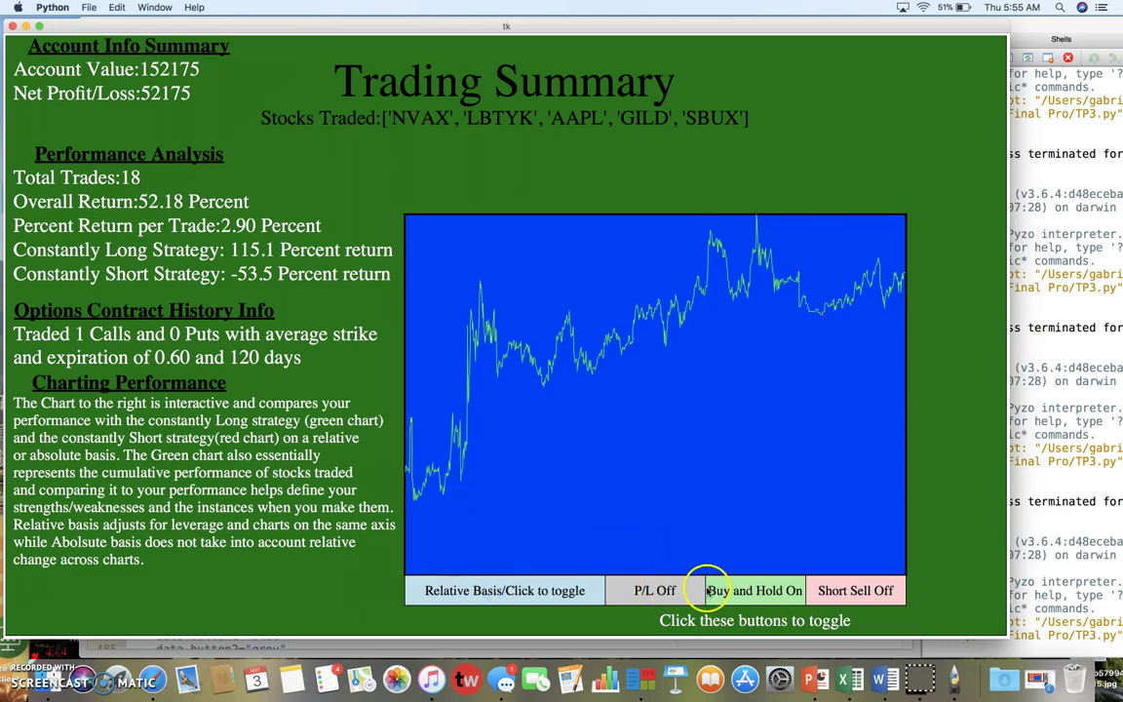